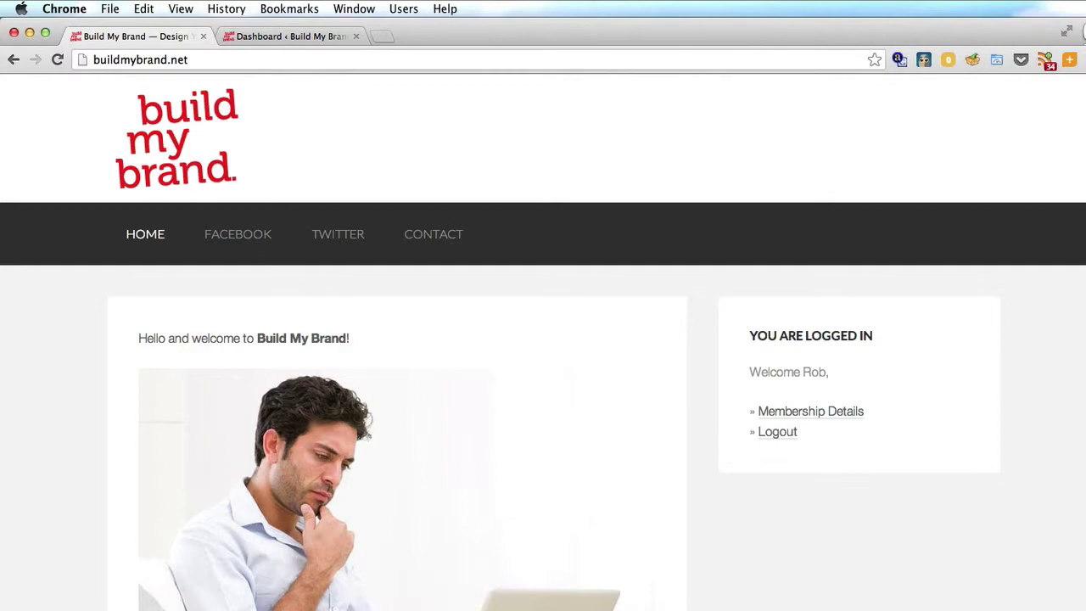
Step: Open Google Analytics in a new tab and scroll through the listed accounts and websites
key("super+t")
type("www.google.com/analytics/")
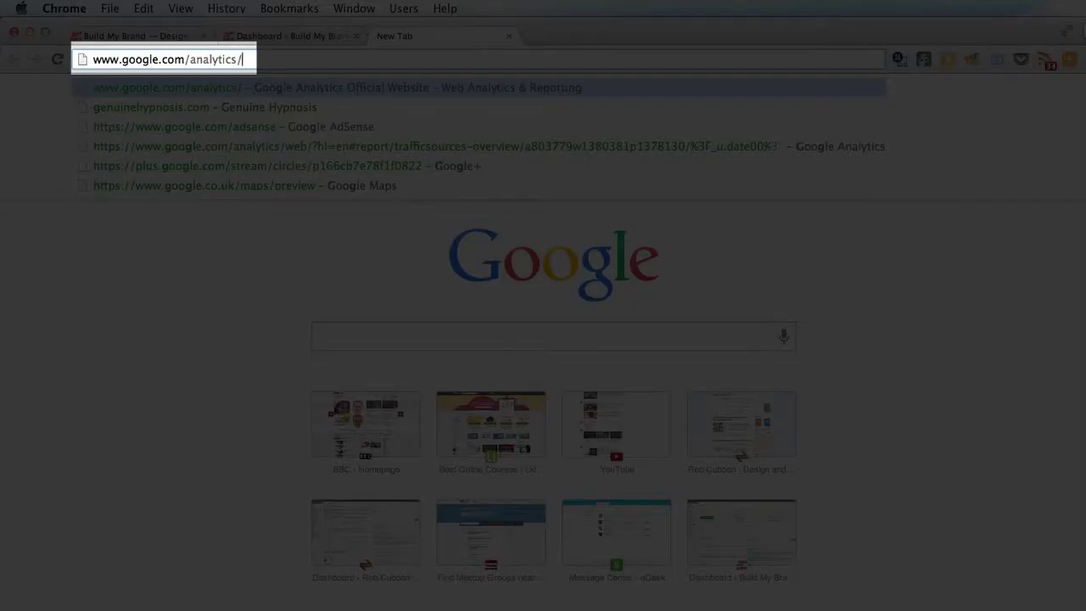
key("Return")
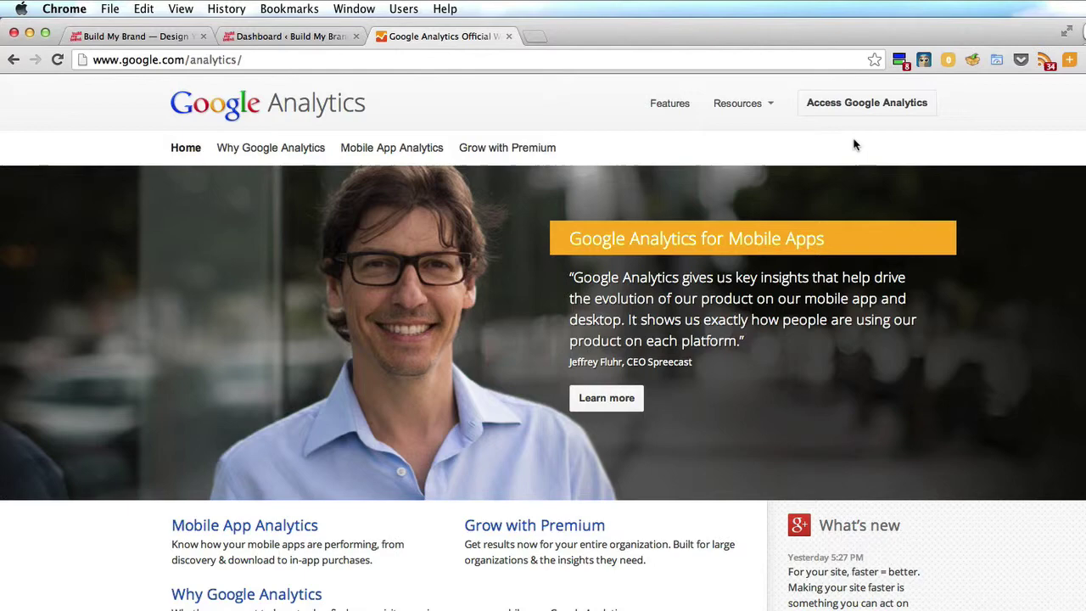
left_click(854, 108)
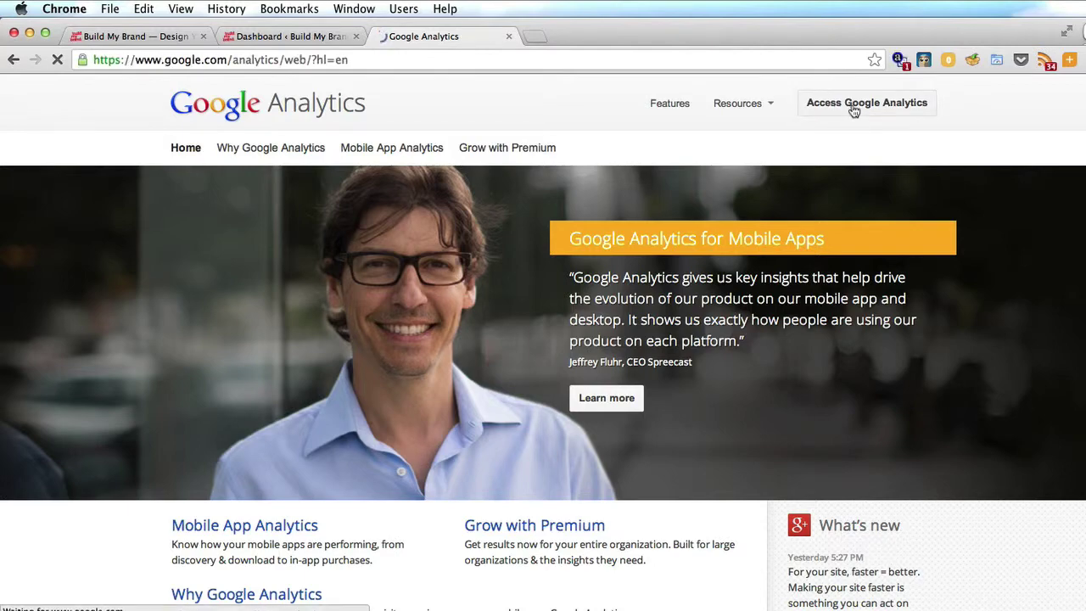
scroll(659, 251, "down", 15)
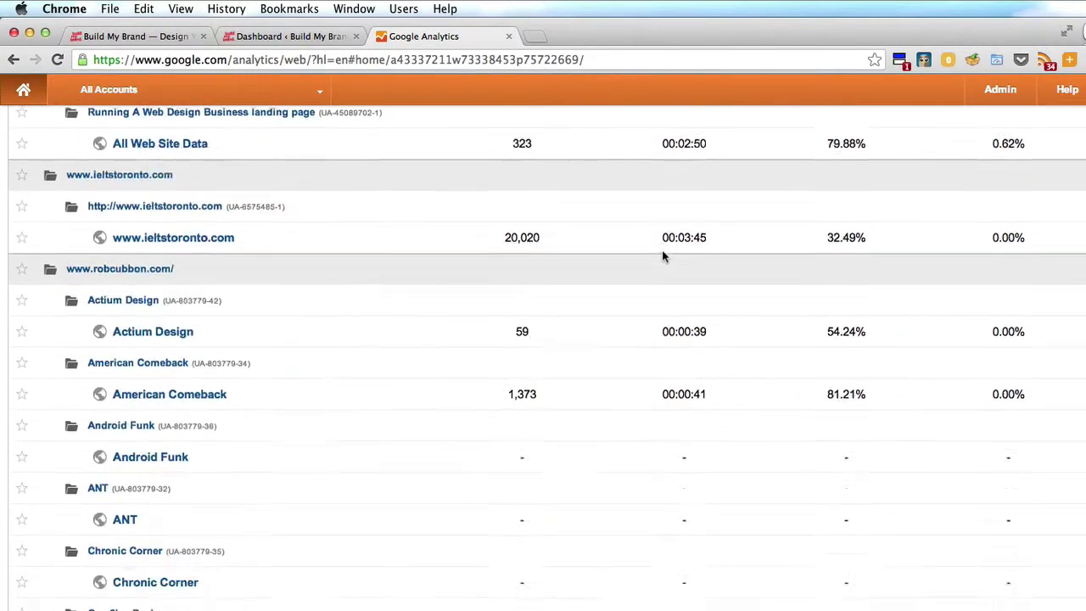
scroll(664, 256, "down", 10)
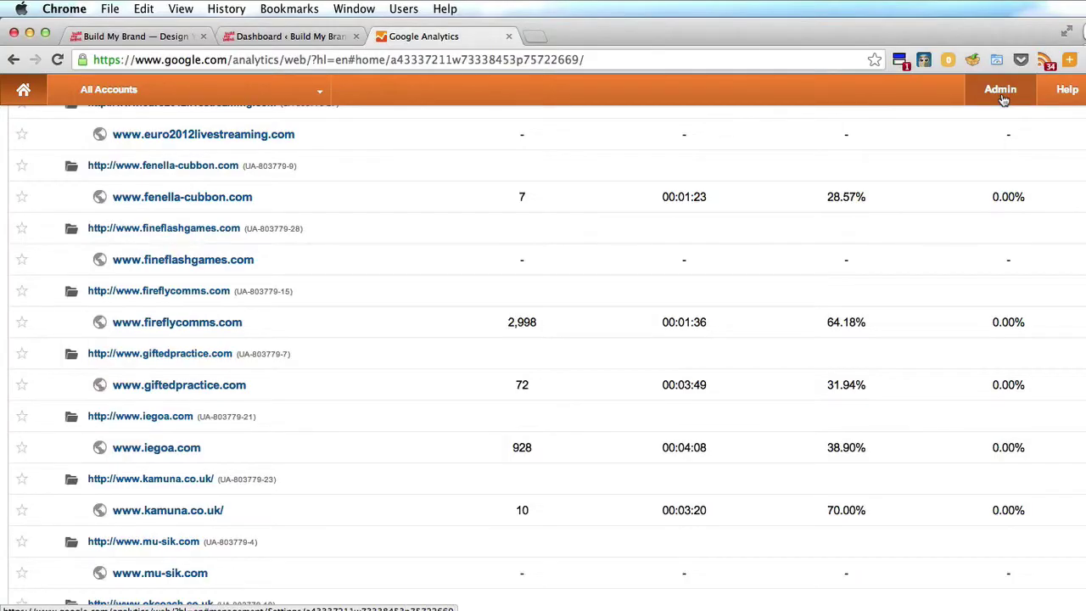
left_click(1002, 96)
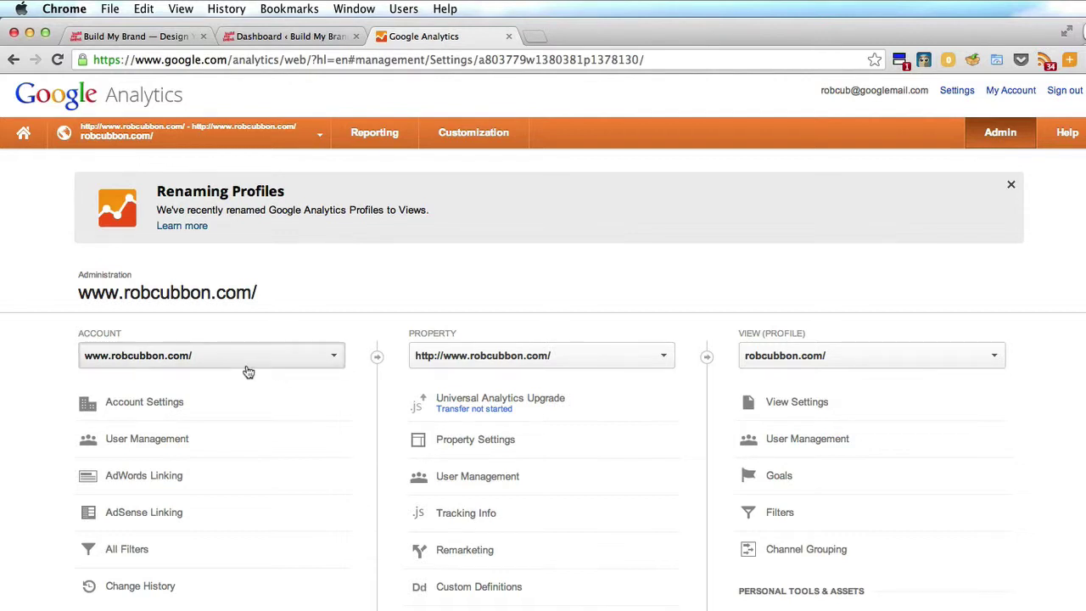
left_click(486, 357)
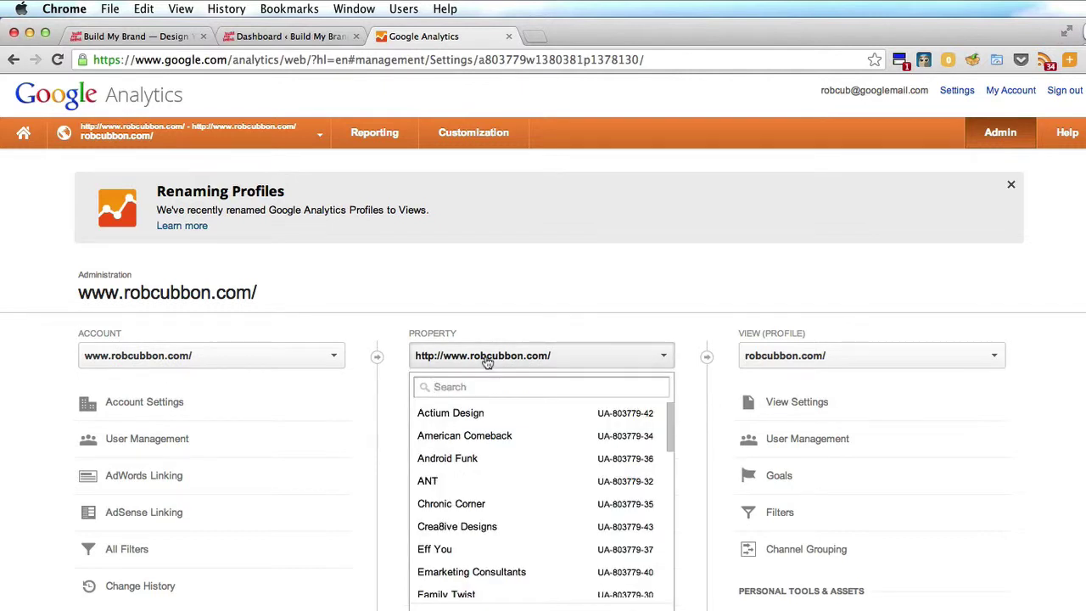
scroll(481, 551, "down", 4)
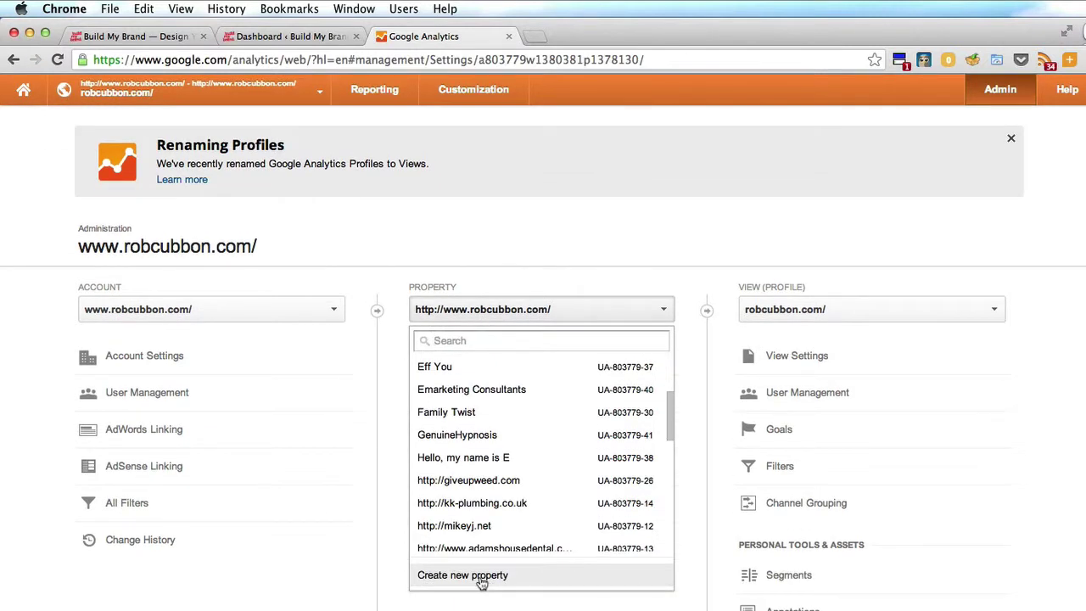
Step: Start a new property and enter BuildMyBrand as the website name
left_click(481, 583)
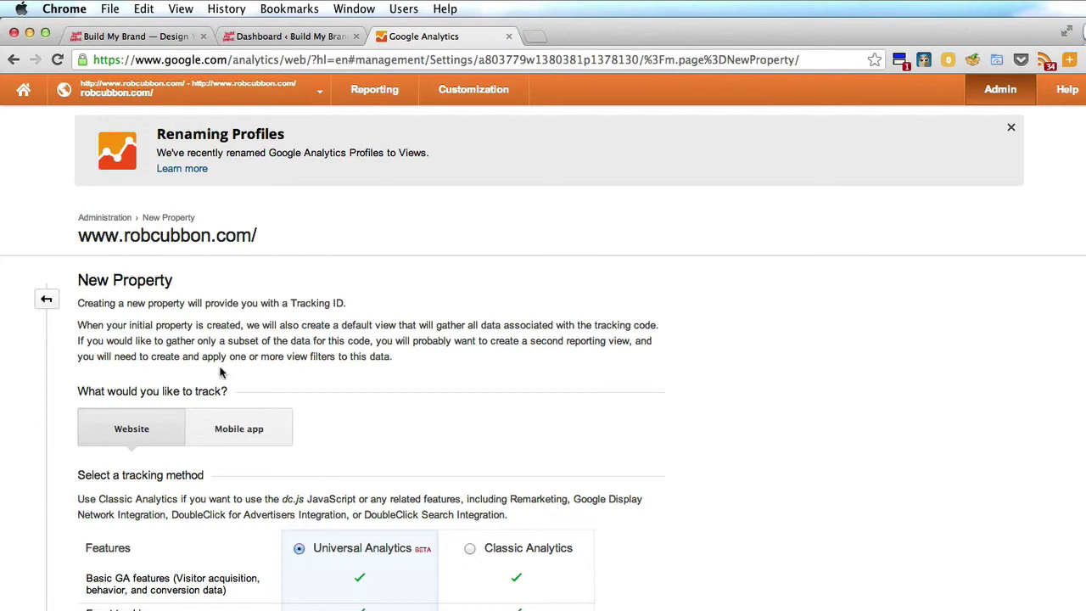
scroll(109, 444, "down", 3)
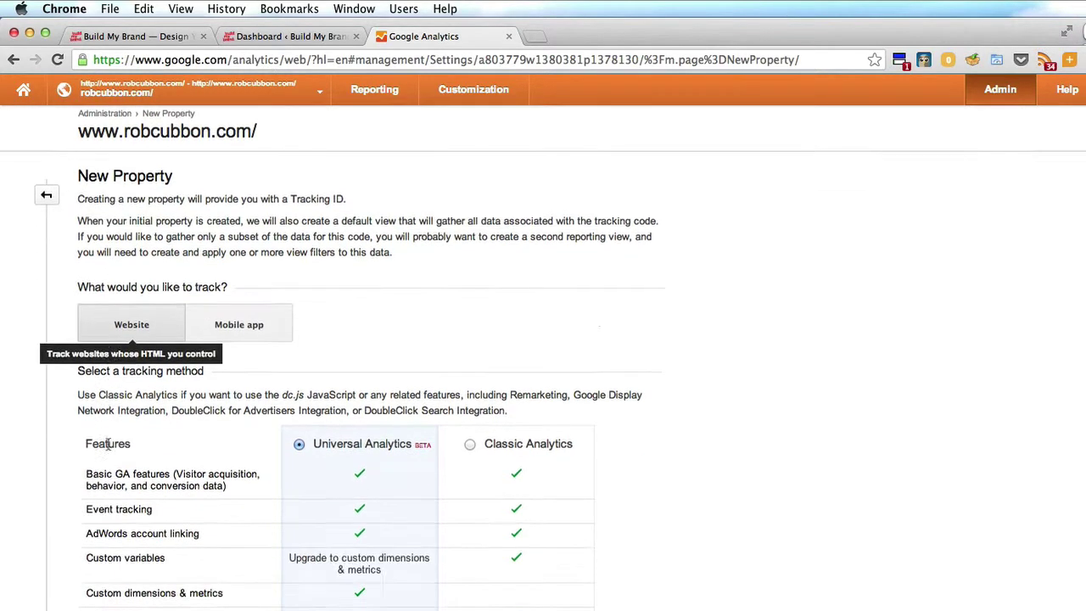
scroll(109, 444, "down", 1)
scroll(303, 436, "down", 5)
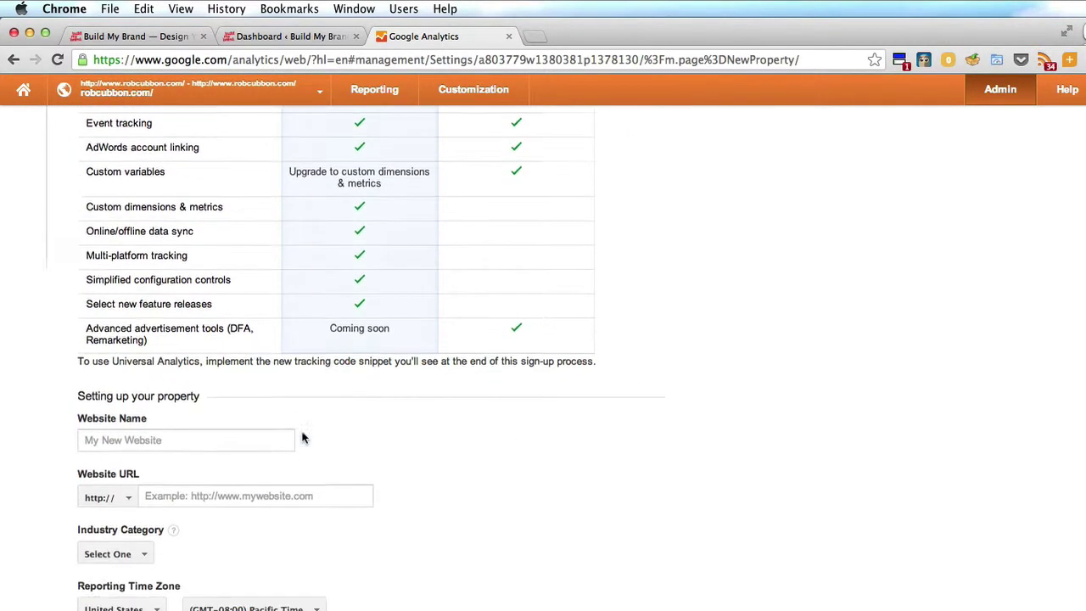
scroll(303, 438, "down", 1)
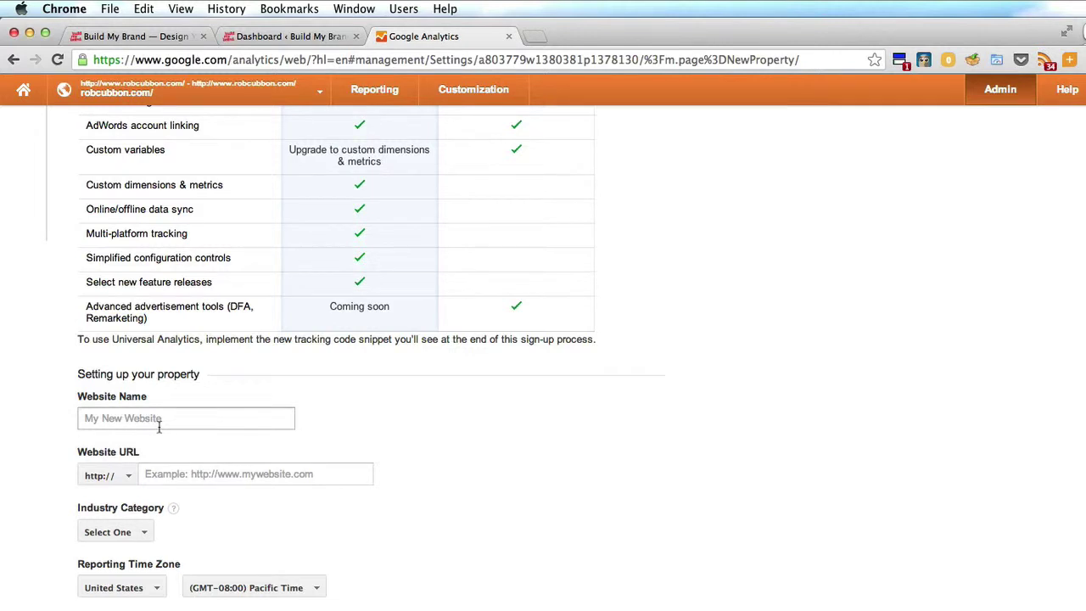
left_click(112, 37)
left_click(423, 36)
type("Bu")
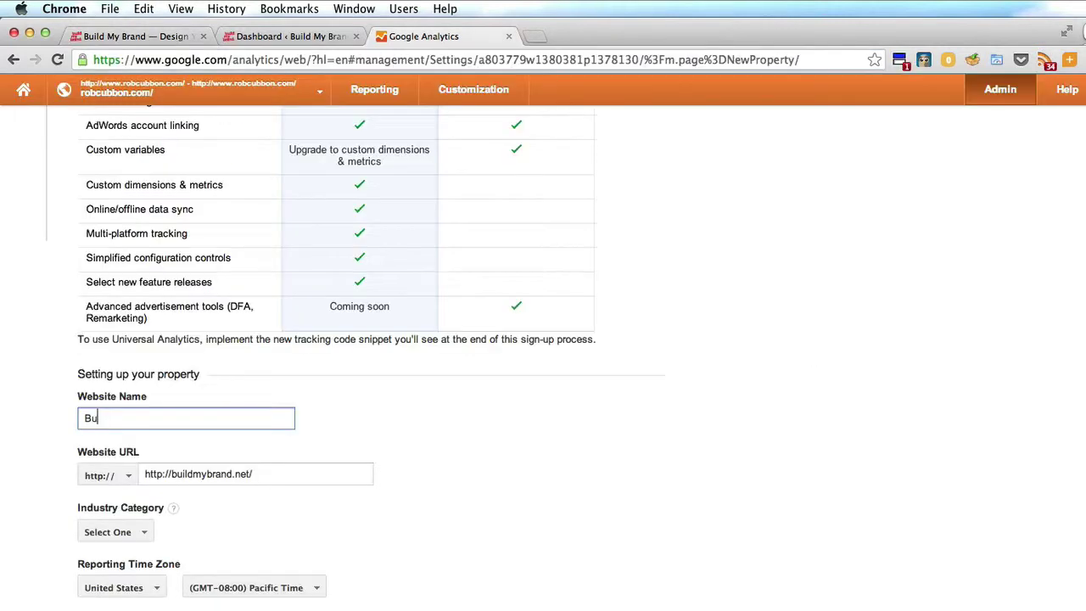
type("ildMyBrand")
Step: Set industry category Other and United Kingdom GMT time zone, then get the tracking ID
scroll(100, 465, "down", 2)
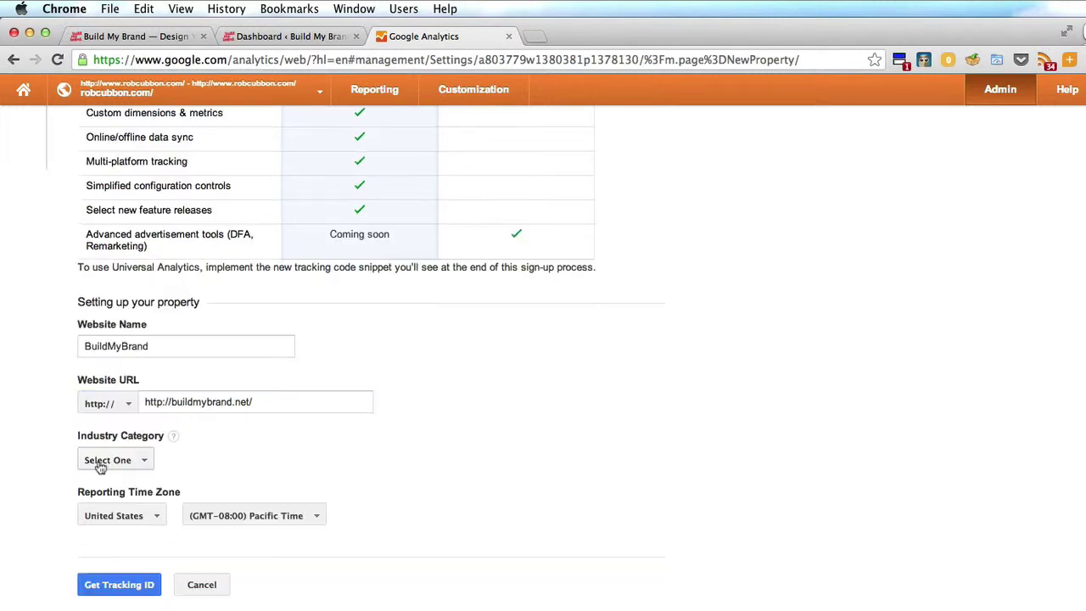
left_click(100, 464)
scroll(145, 439, "down", 6)
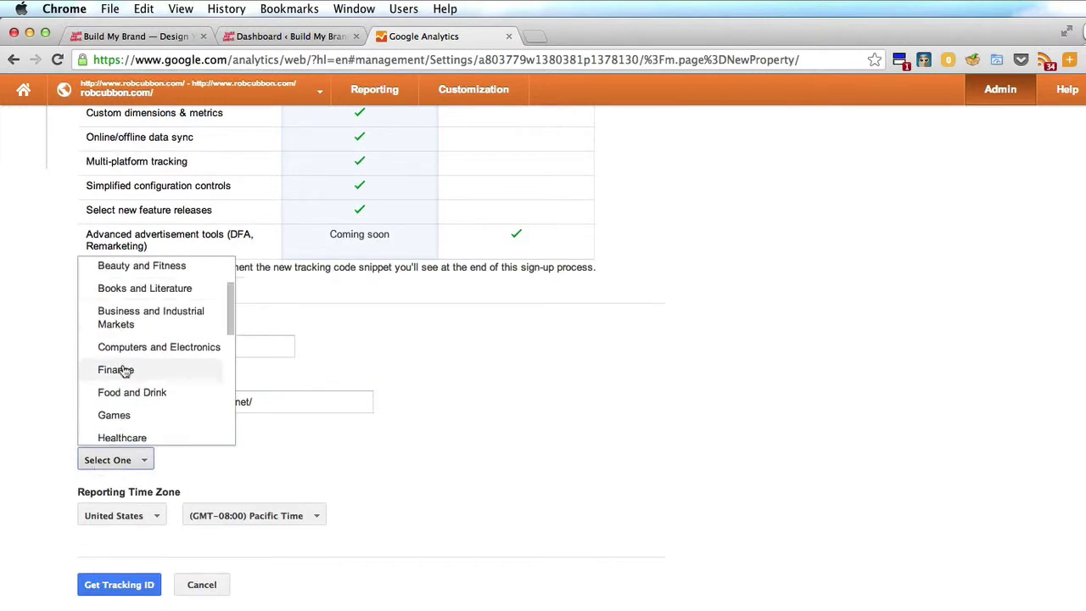
left_click(128, 424)
scroll(109, 458, "down", 2)
left_click(112, 458)
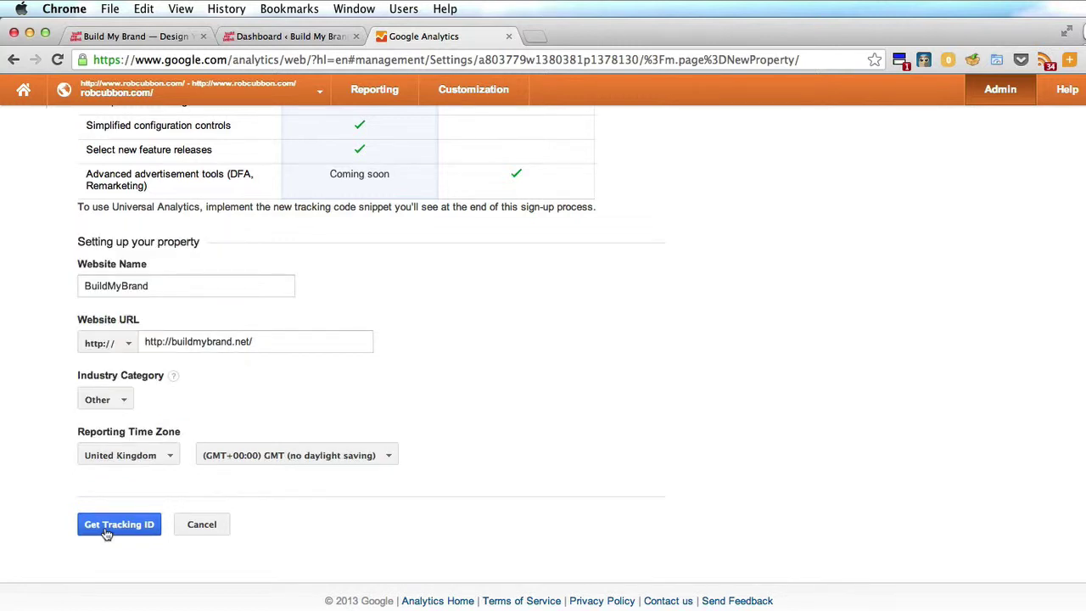
left_click(106, 528)
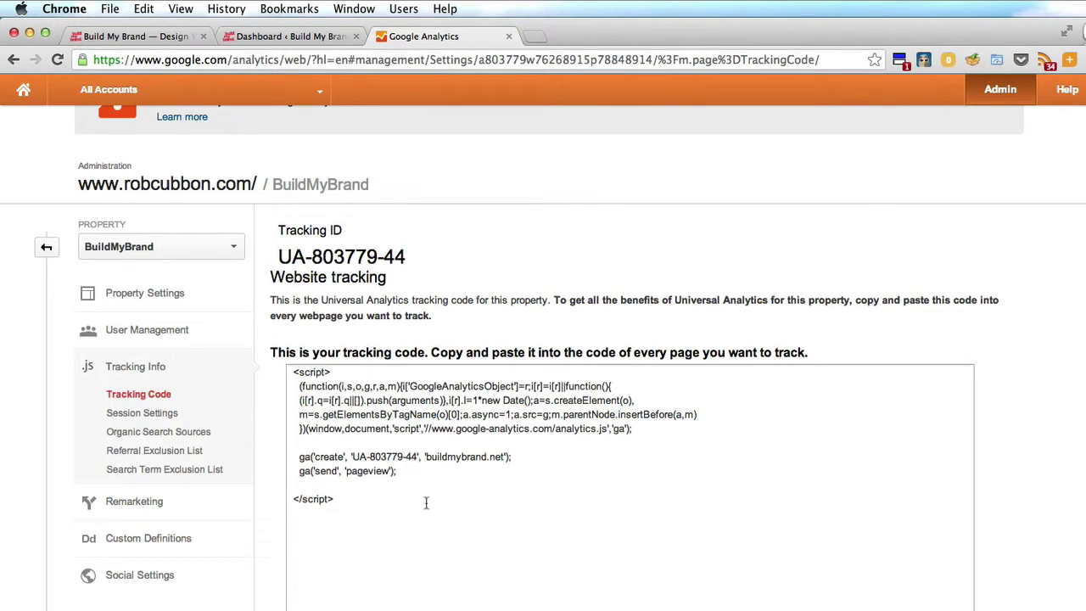
Step: Select and copy the whole UA-803779-44 tracking code snippet
left_click_drag(426, 504, 290, 370)
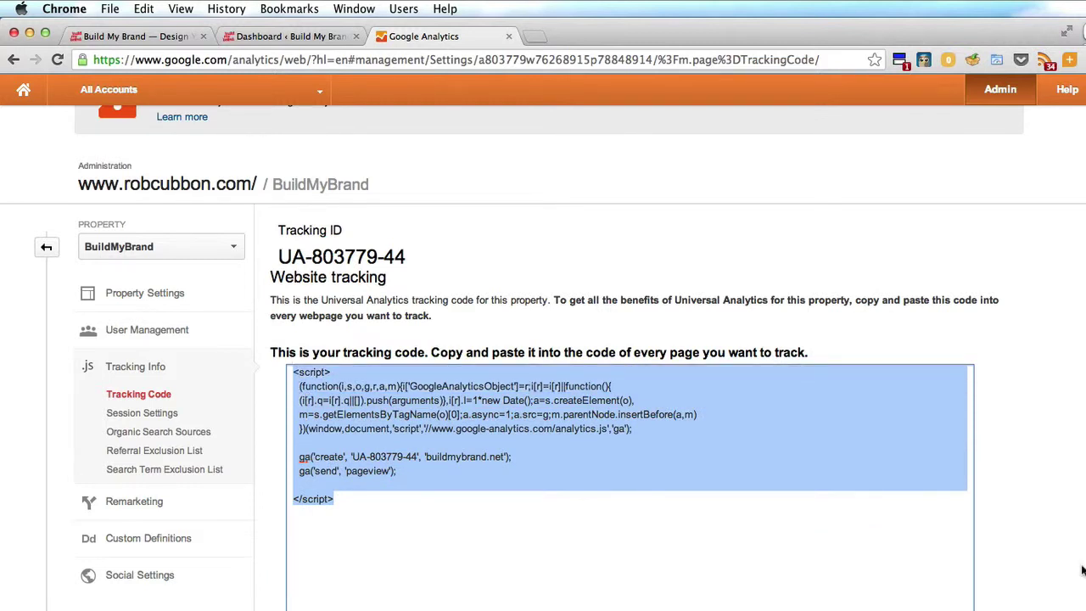
key("super+c")
Step: Open the Genesis theme settings in the Build My Brand WordPress dashboard
key("super+alt+Left")
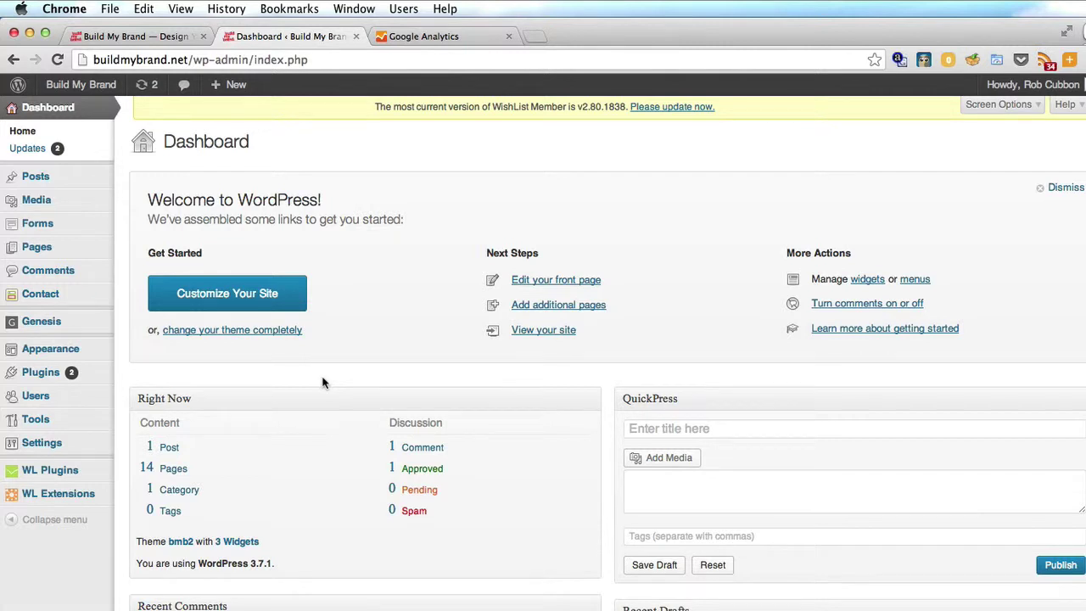
mouse_move(103, 347)
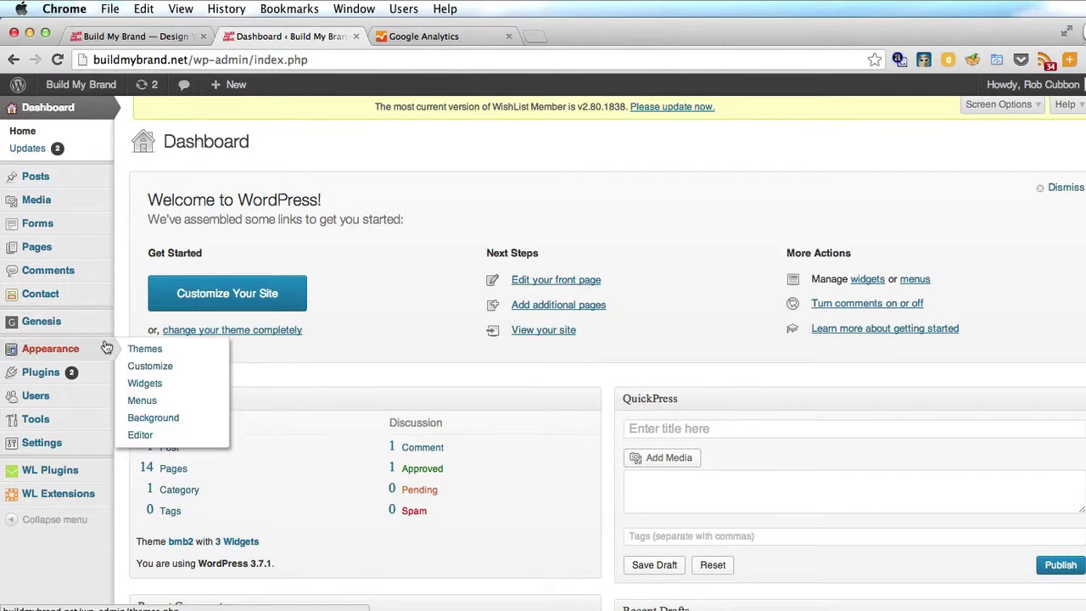
left_click(140, 434)
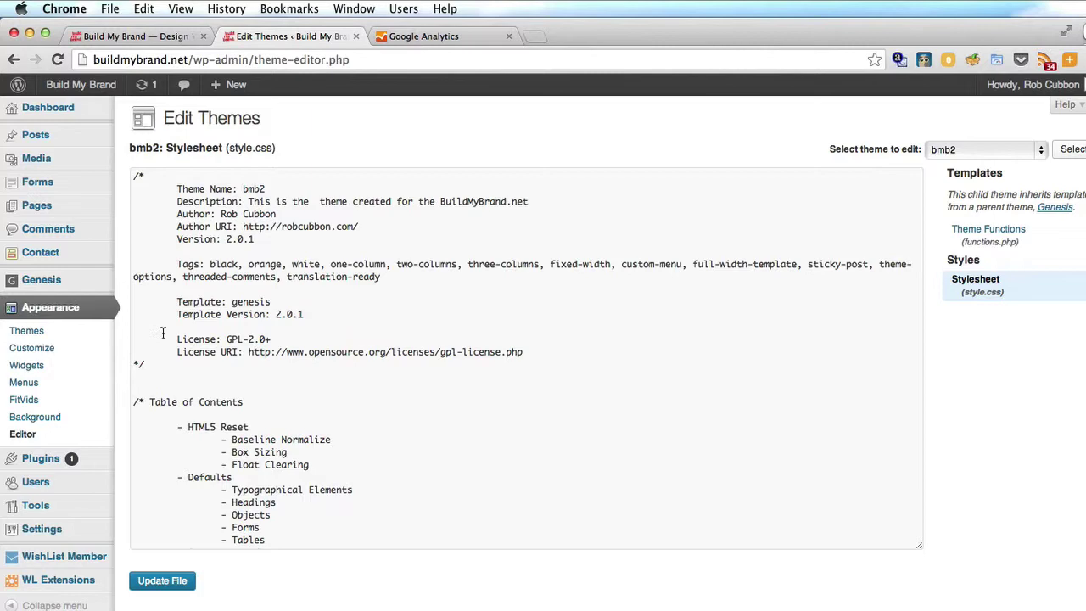
left_click(67, 288)
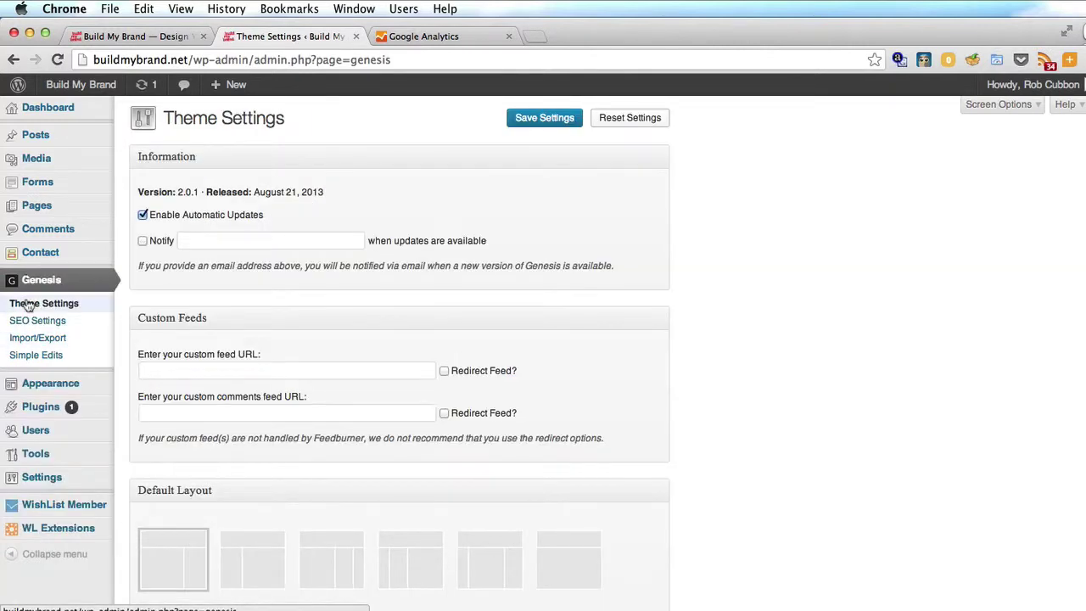
Step: Paste the tracking script after the existing code in the wp_head() box and save settings
scroll(795, 412, "down", 15)
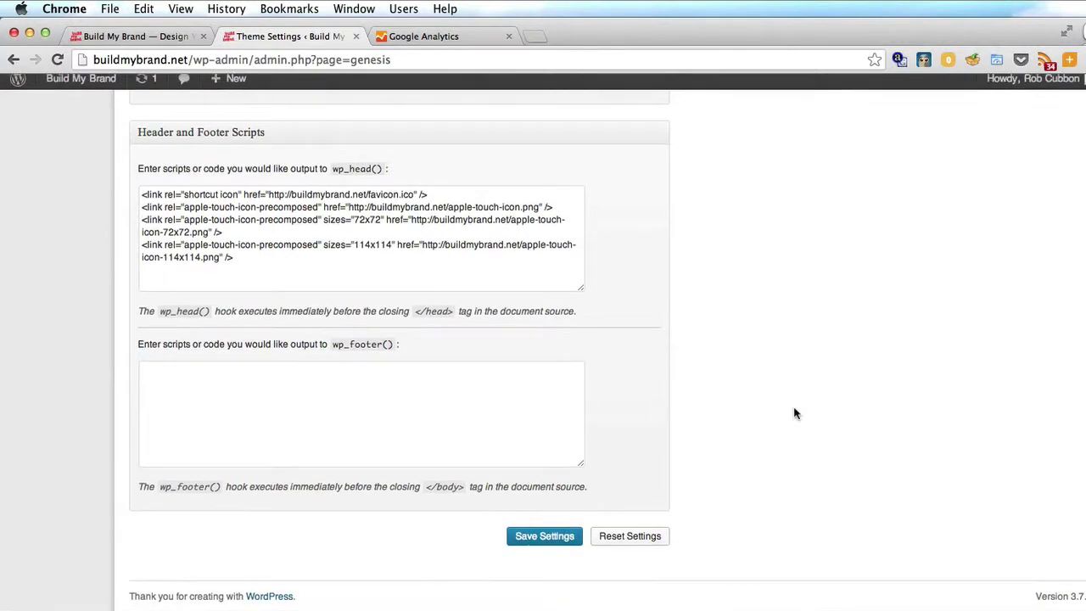
left_click(277, 289)
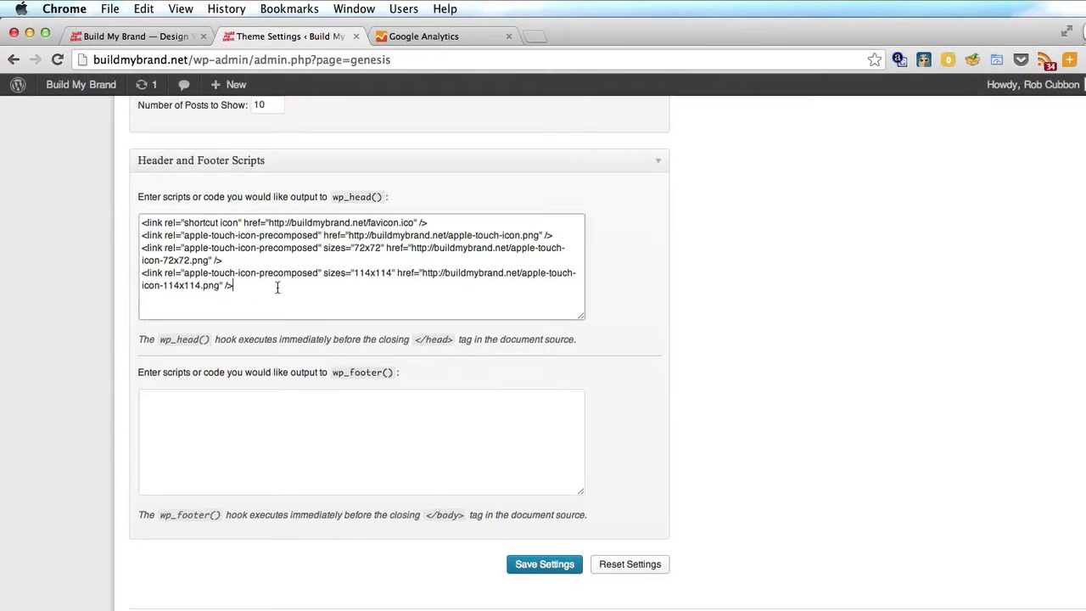
key("super+v")
scroll(268, 292, "up", 3)
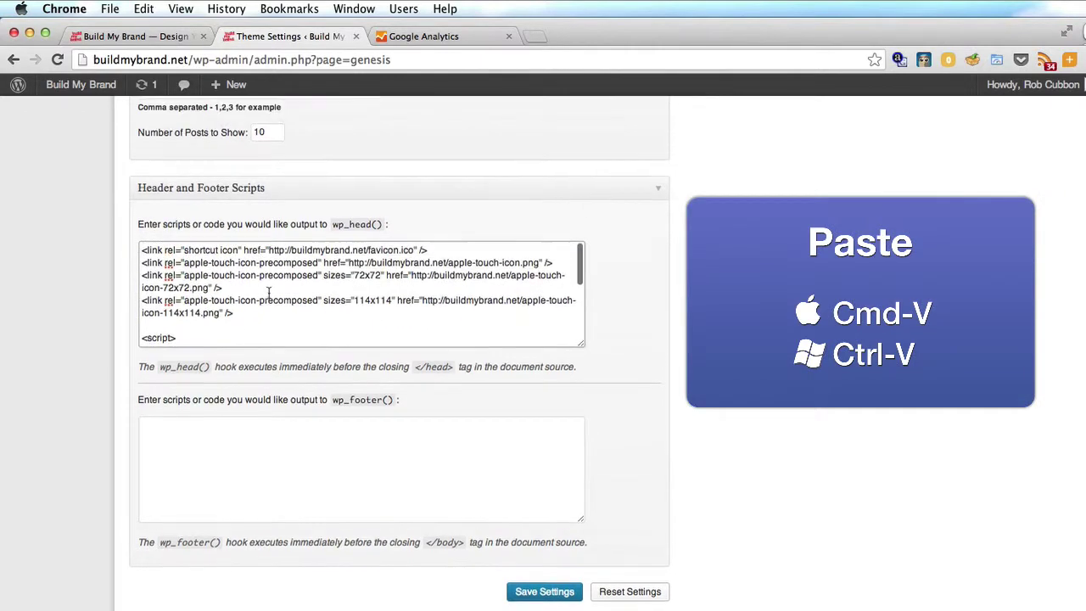
scroll(268, 293, "down", 3)
left_click(533, 593)
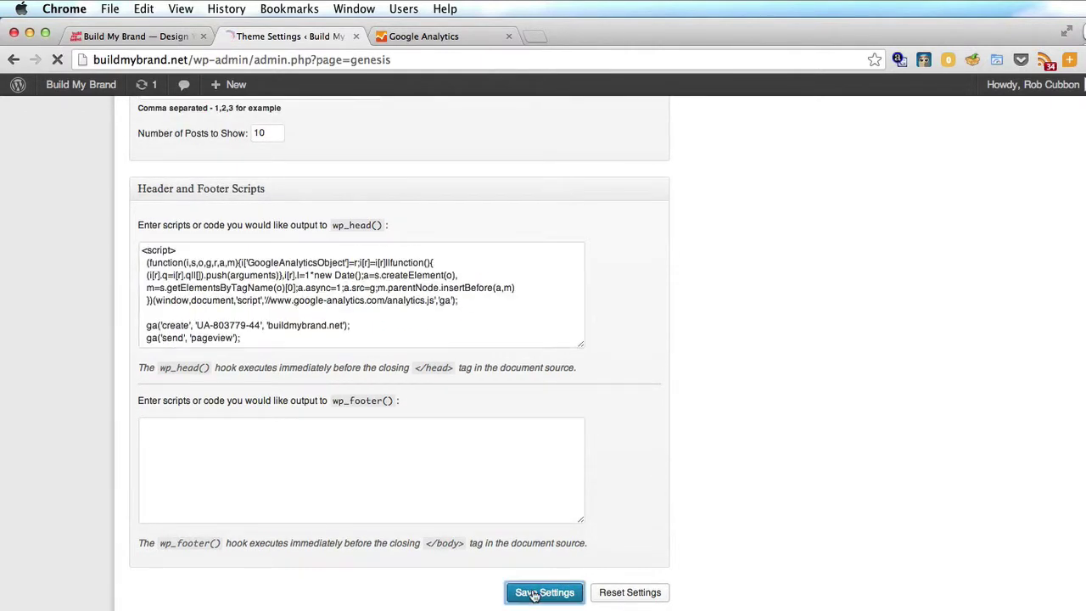
Step: Reload buildmybrand.net, locate the Google Analytics script in its page source, then return to Analytics
left_click(131, 34)
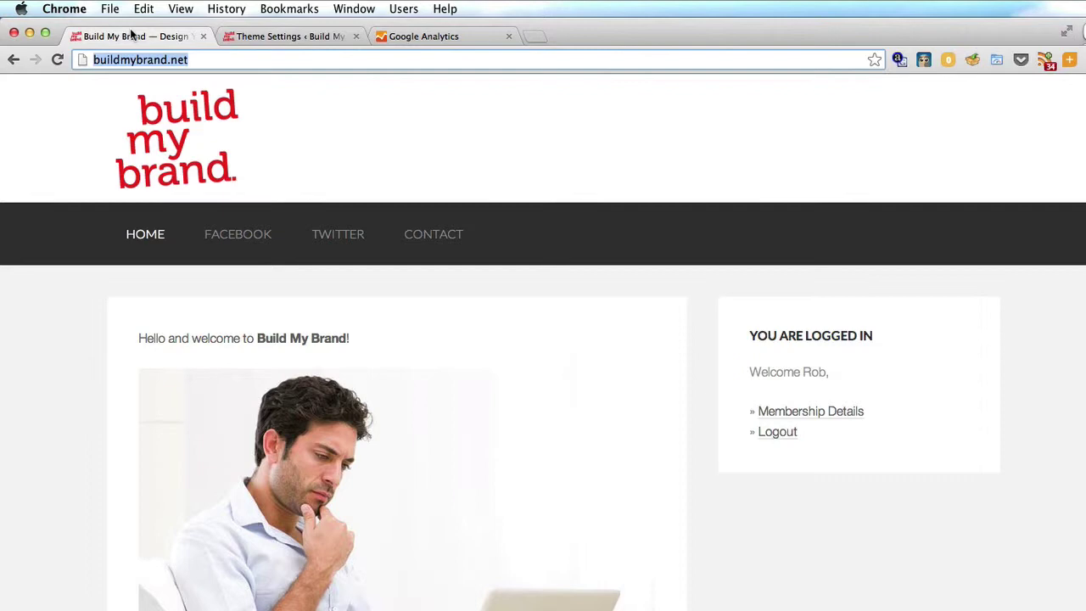
key("super+r")
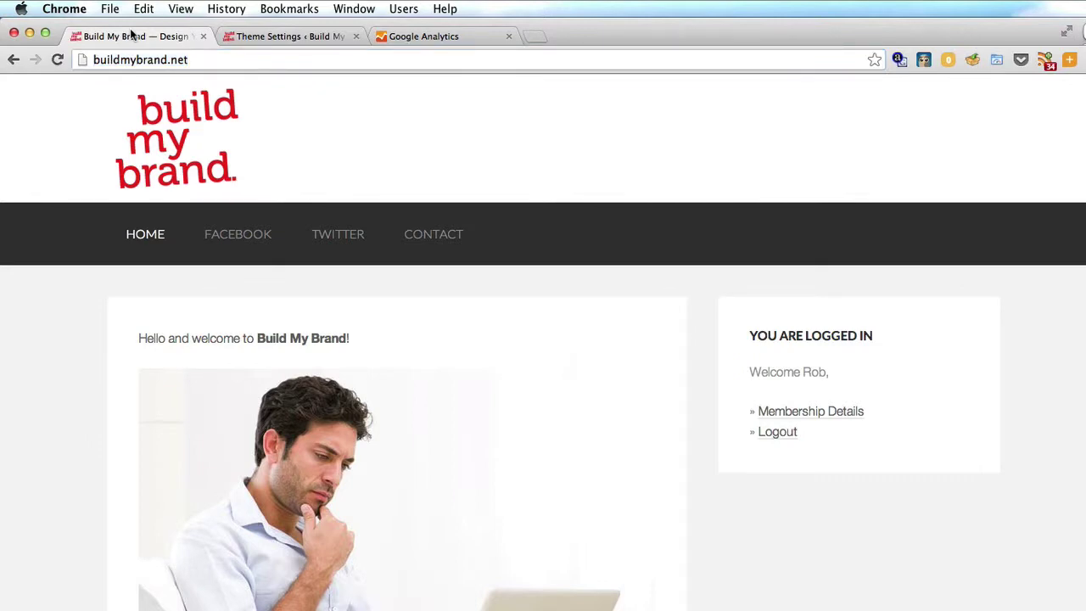
key("alt+super+u")
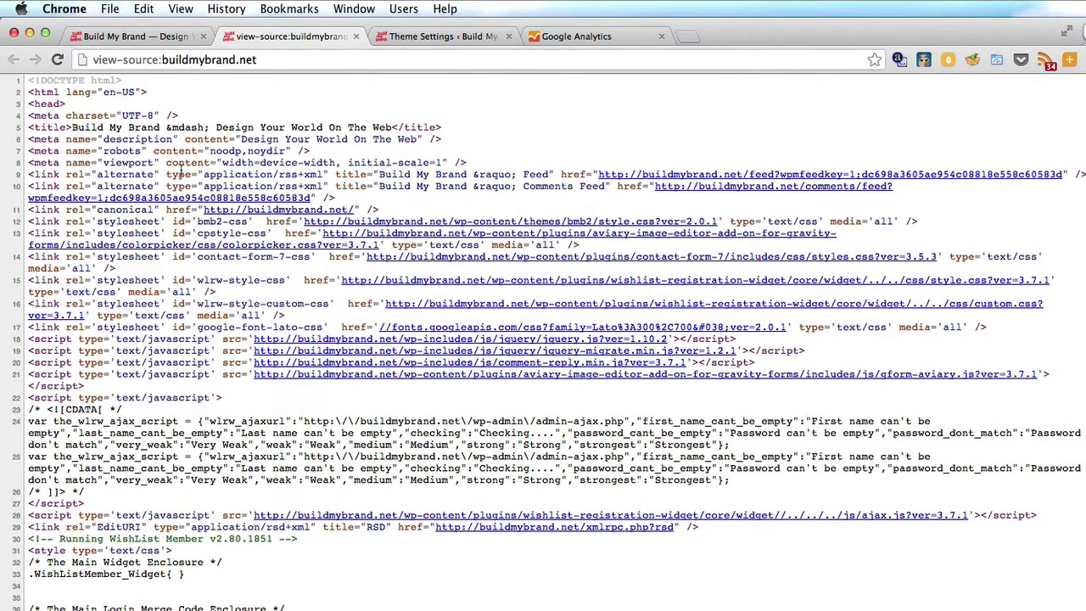
scroll(180, 173, "down", 5)
mouse_move(89, 399)
left_mouse_down()
mouse_move(127, 374)
mouse_move(34, 309)
mouse_move(89, 413)
left_mouse_up()
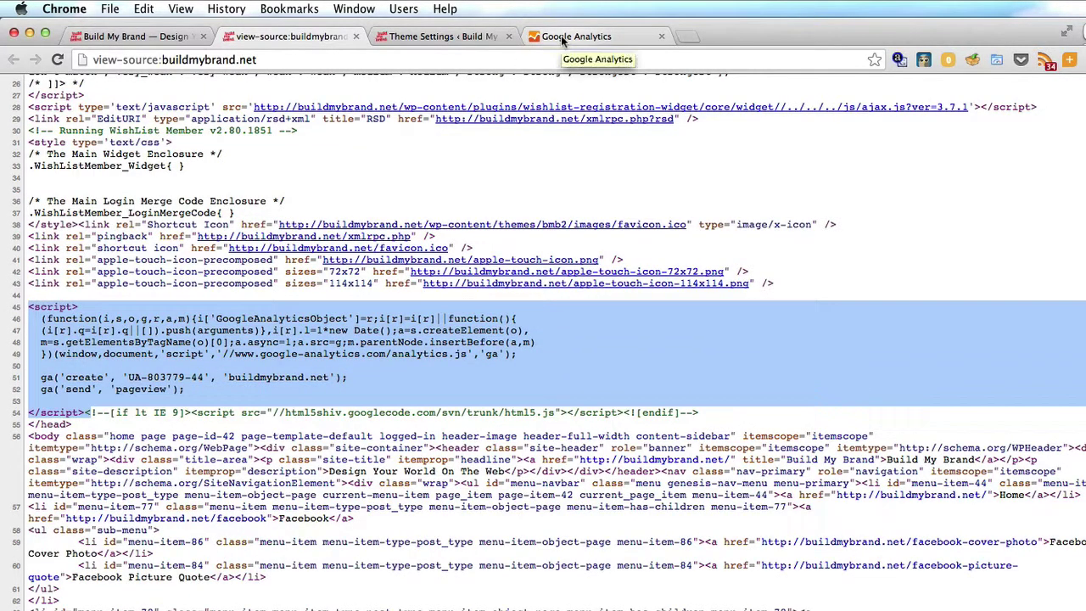
left_click(563, 38)
Step: Go back to Admin home and open Reporting for the Build my brand view, showing 0 visits
left_click(48, 358)
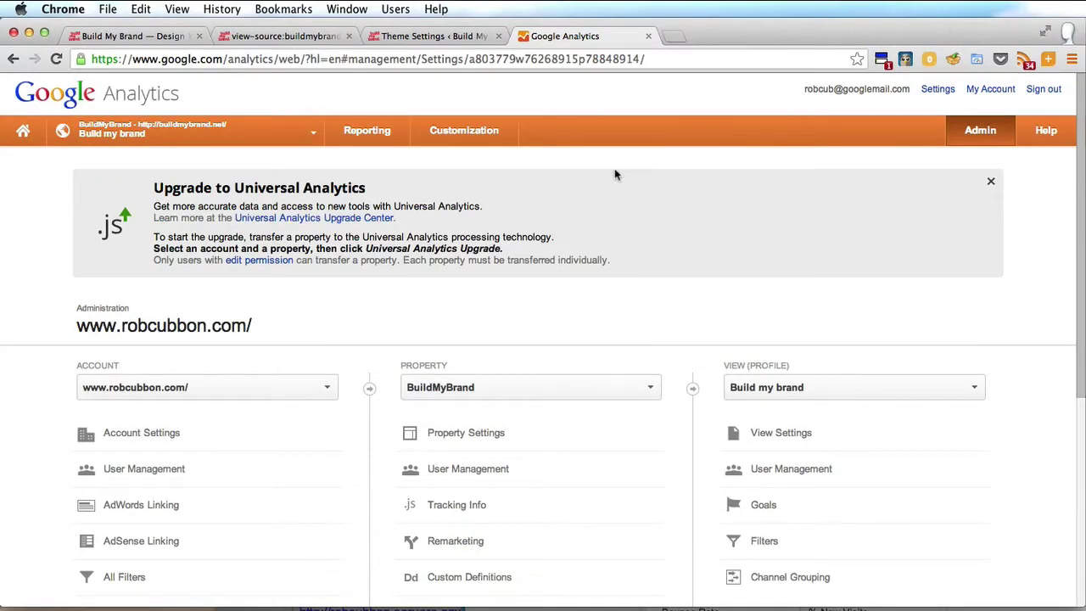
left_click(343, 138)
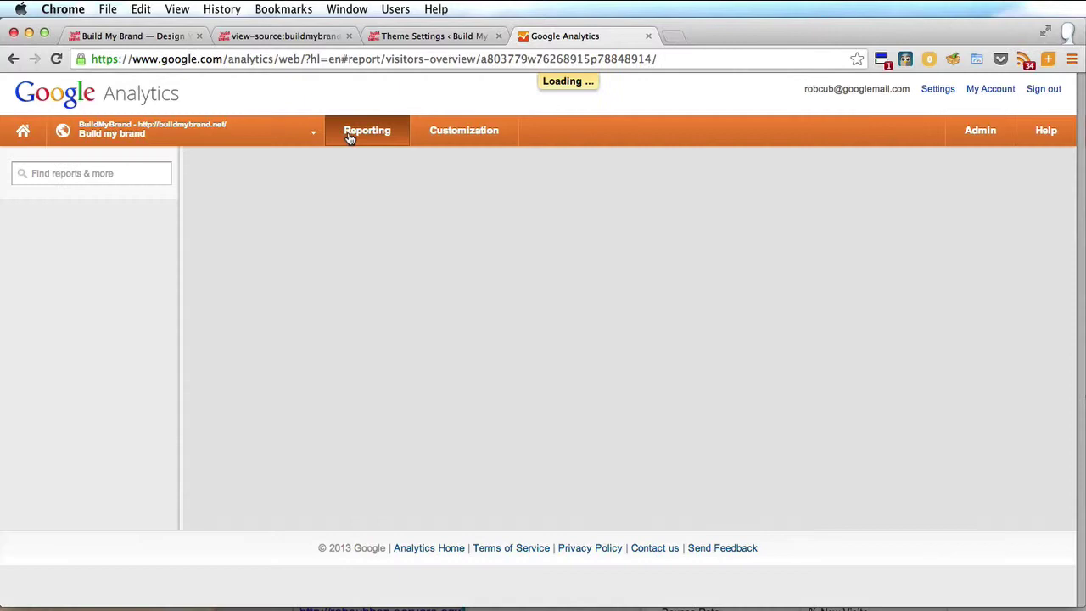
scroll(803, 403, "down", 5)
scroll(802, 405, "up", 5)
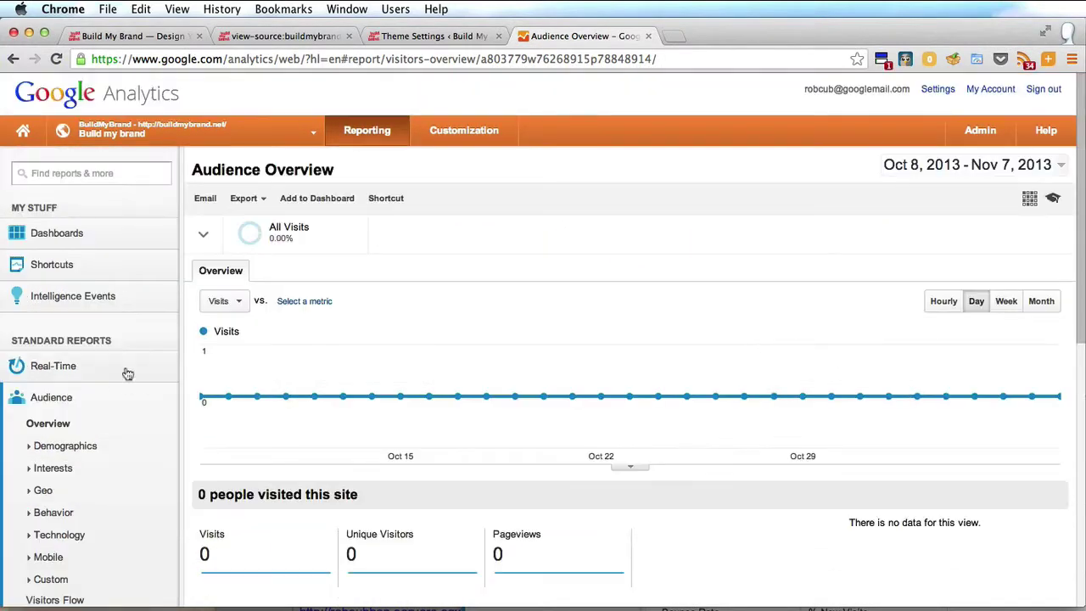
mouse_move(602, 438)
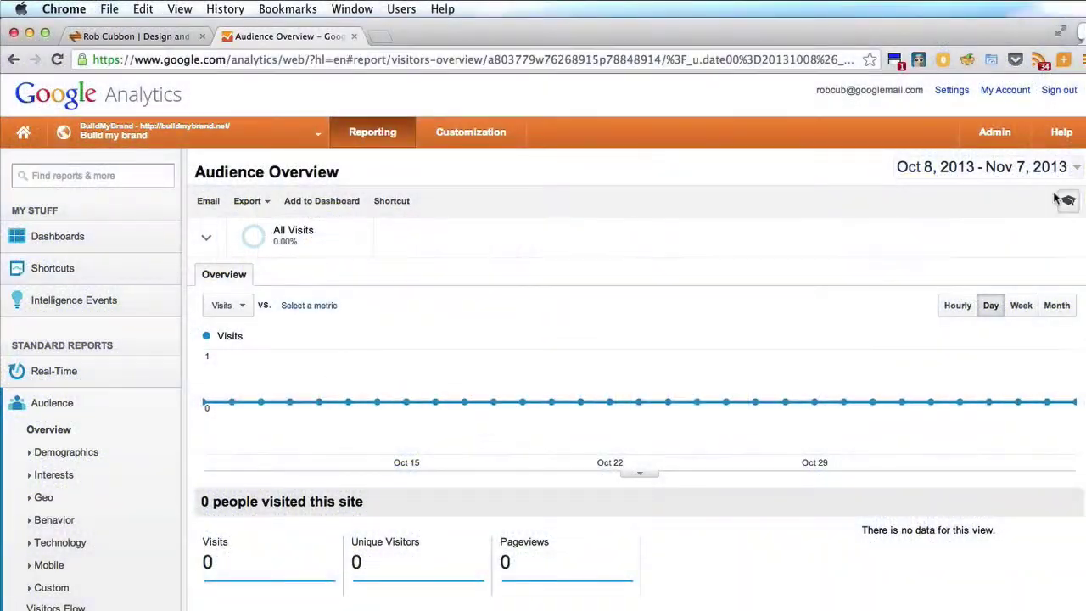
Step: Set the report date range to Nov 7 – Nov 9, 2013
left_click(1076, 169)
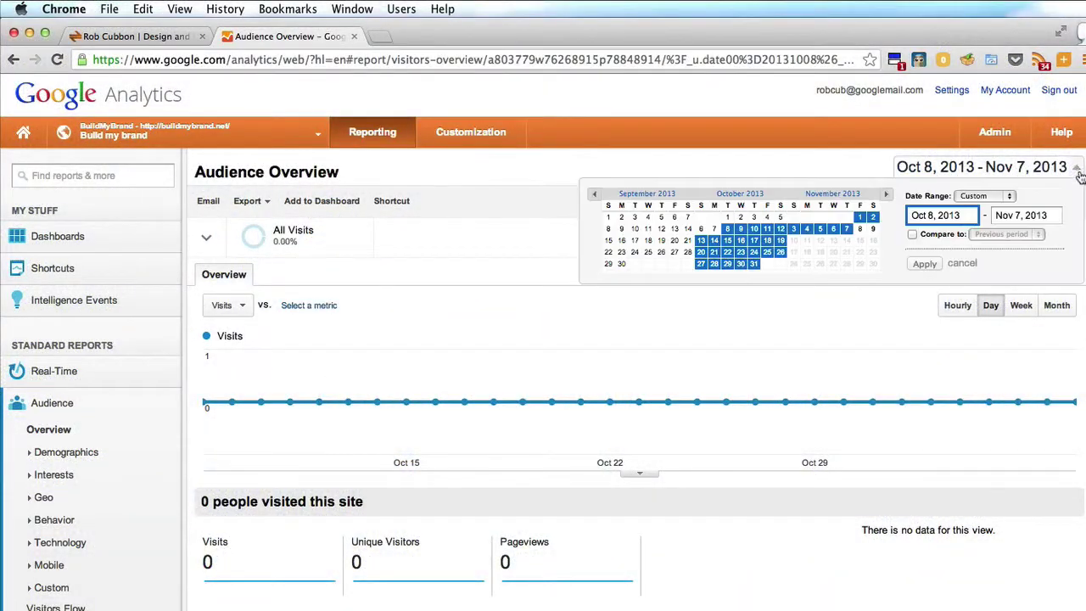
left_click(850, 230)
left_click(873, 230)
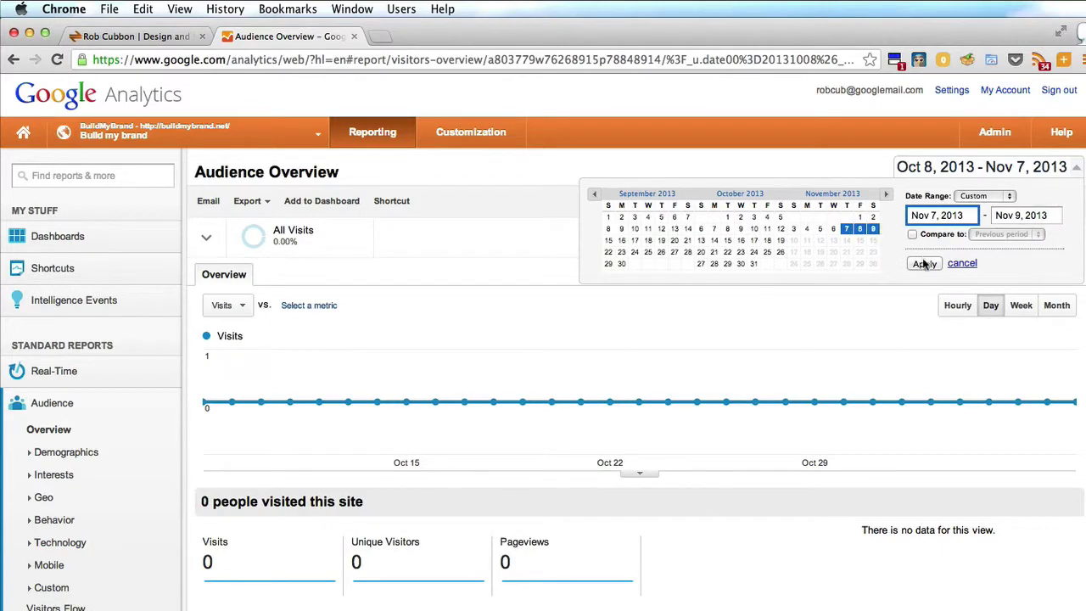
left_click(924, 264)
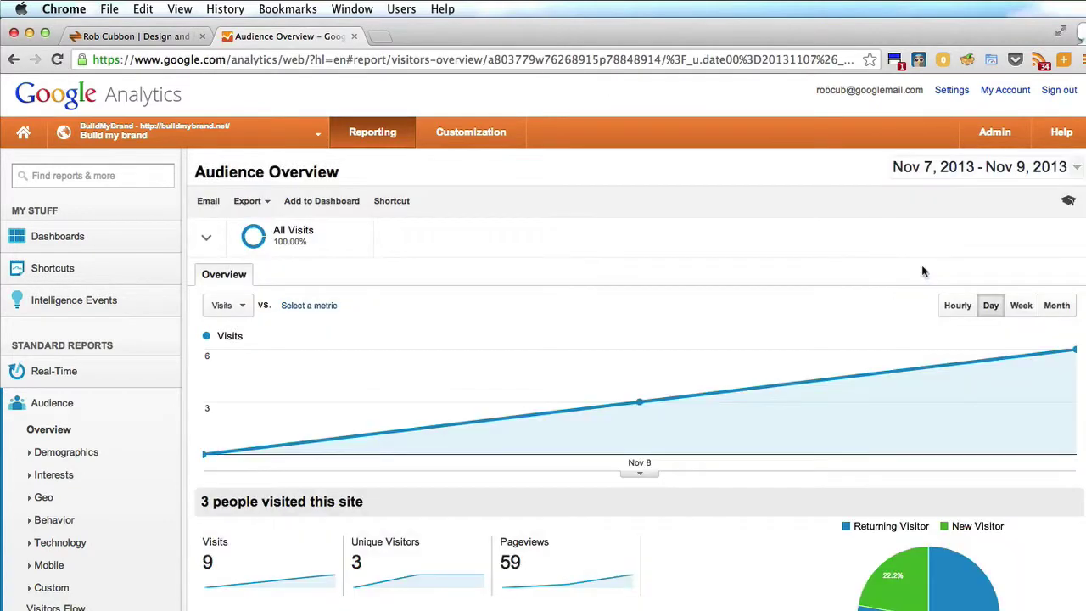
Step: Chart visits hourly, revealing 9 visits, 3 unique visitors and 59 pageviews
mouse_move(800, 422)
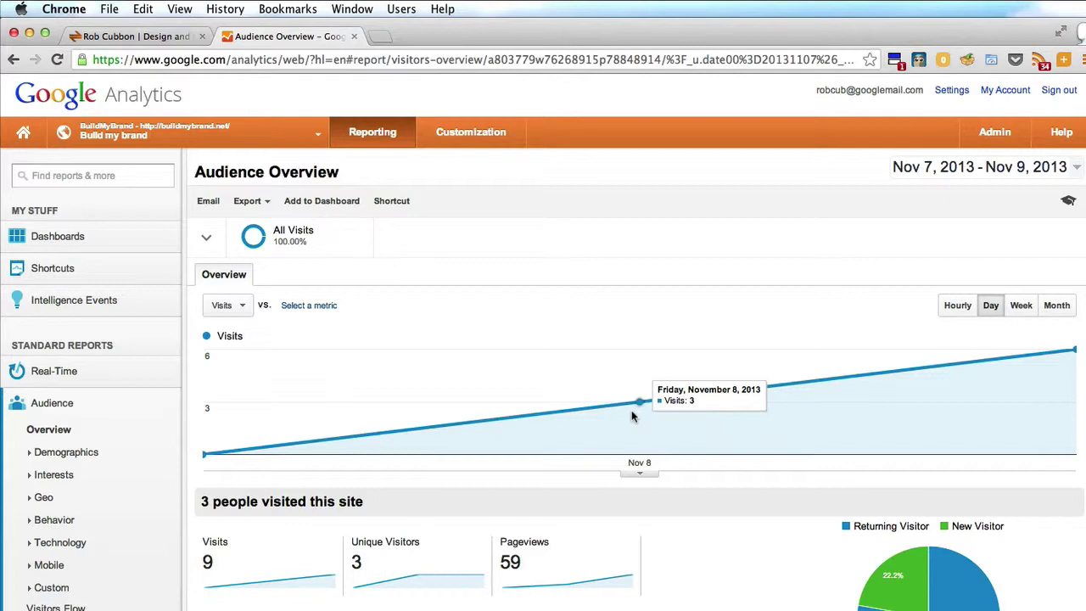
mouse_move(1040, 358)
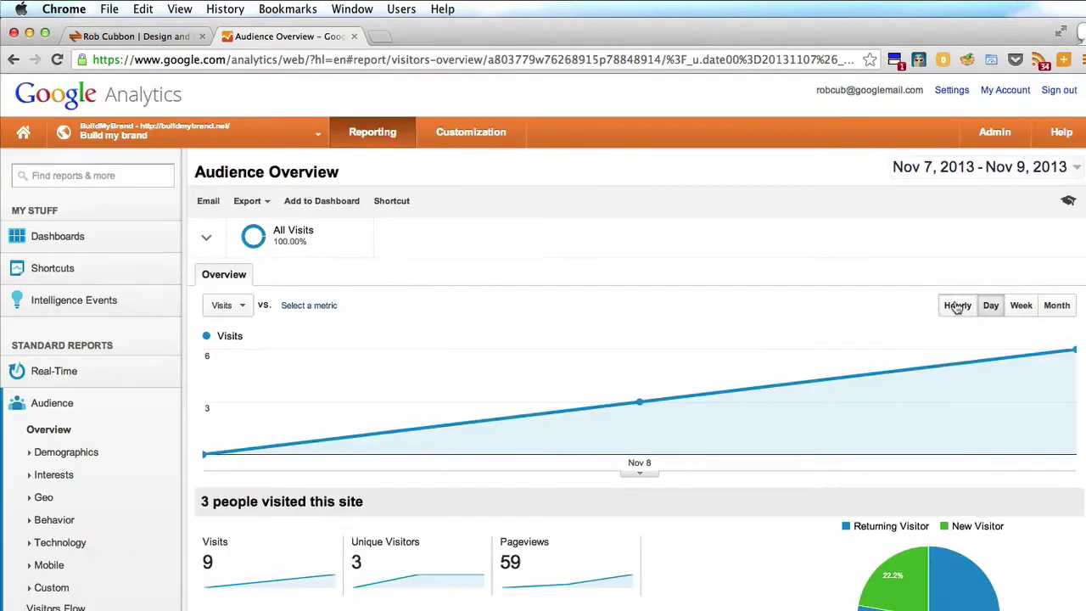
left_click(957, 305)
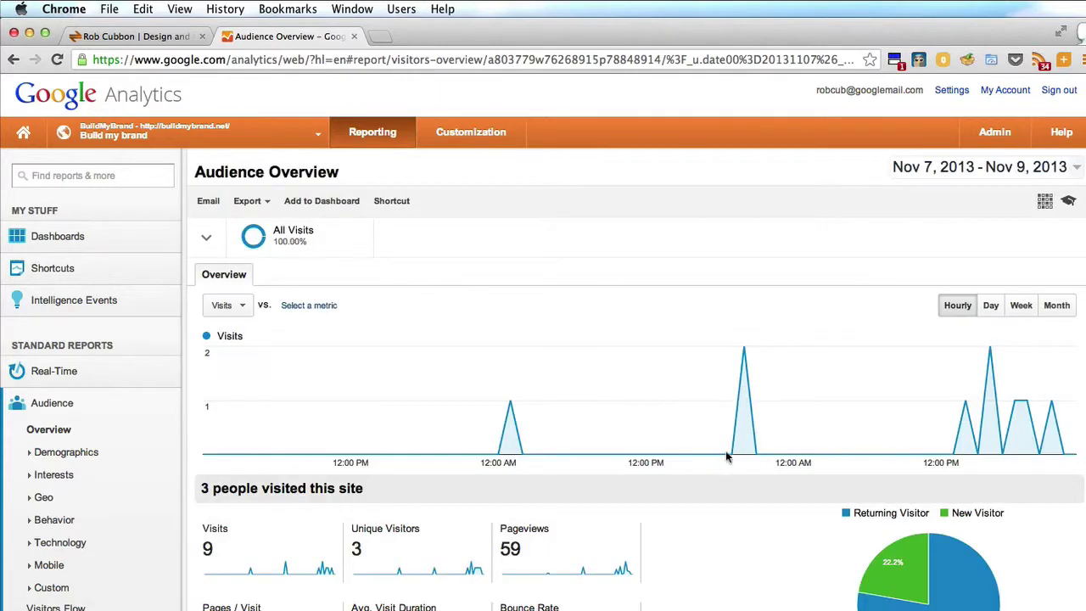
scroll(8, 444, "down", 5)
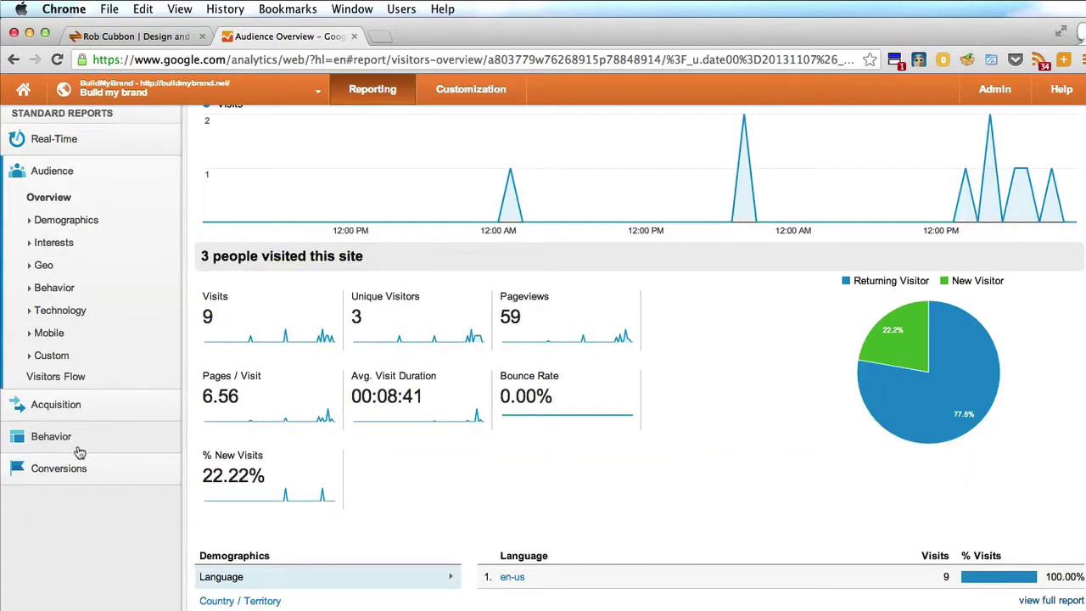
scroll(97, 484, "up", 2)
scroll(97, 483, "up", 3)
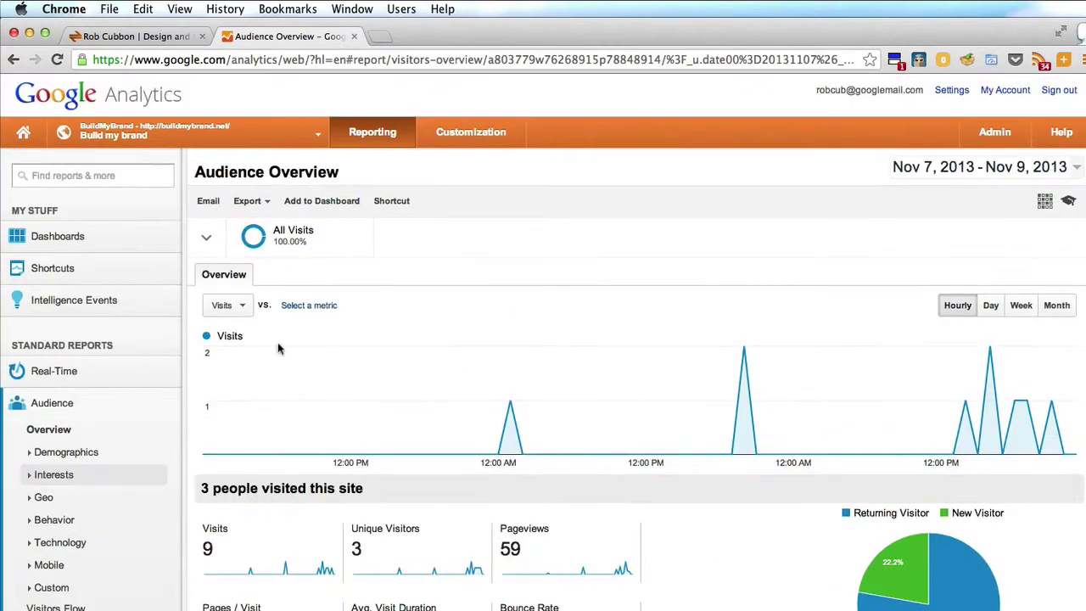
Step: Open Acquisition > Overview to see 7 Direct, 1 Organic Search and 1 Referral visit
left_click(984, 136)
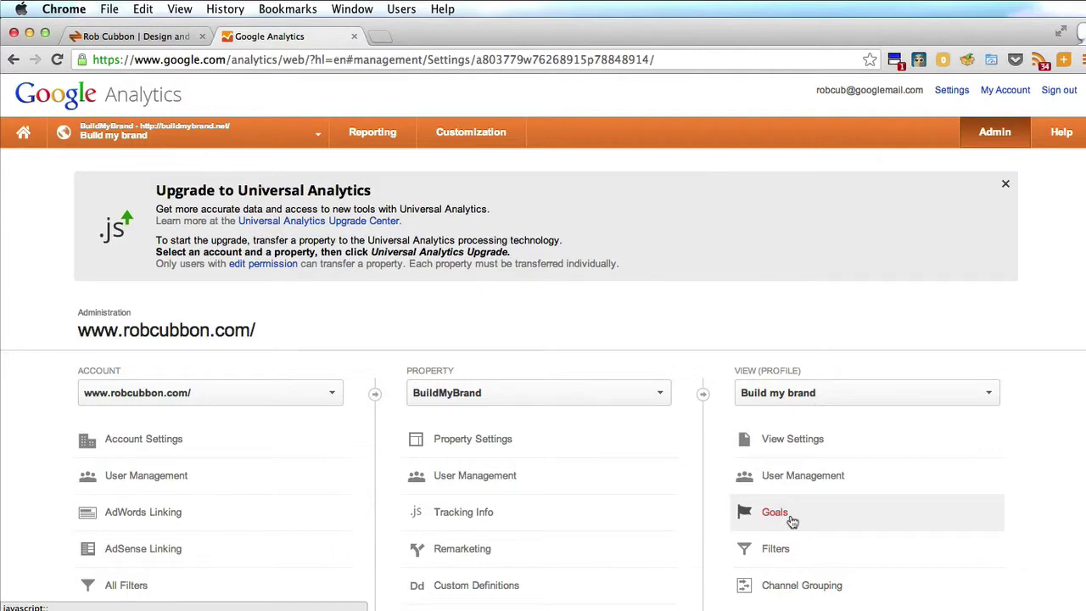
left_click(373, 131)
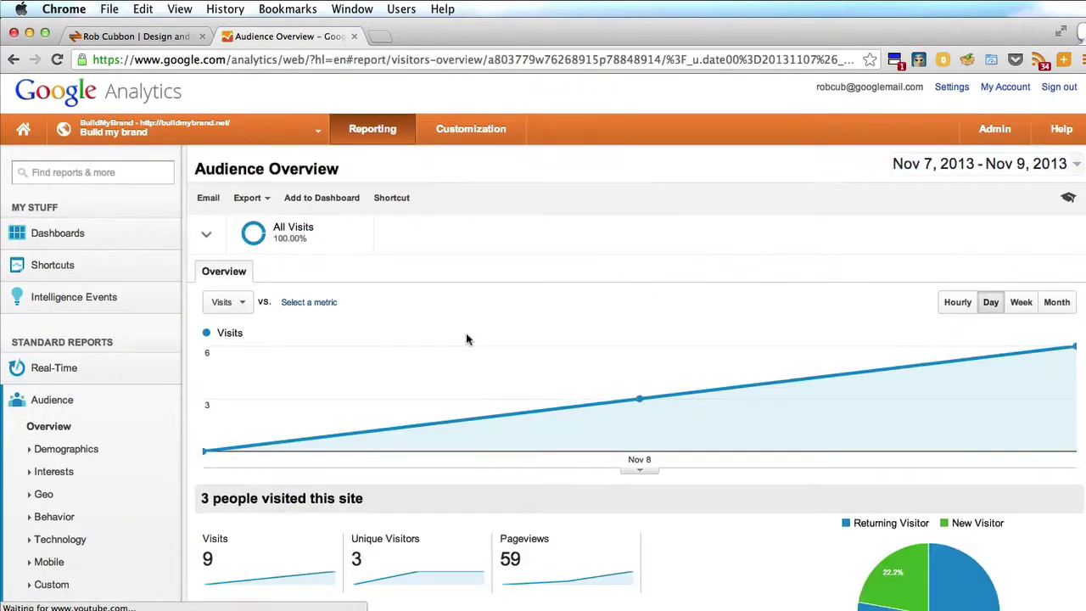
scroll(466, 332, "down", 5)
left_click(87, 277)
left_click(51, 301)
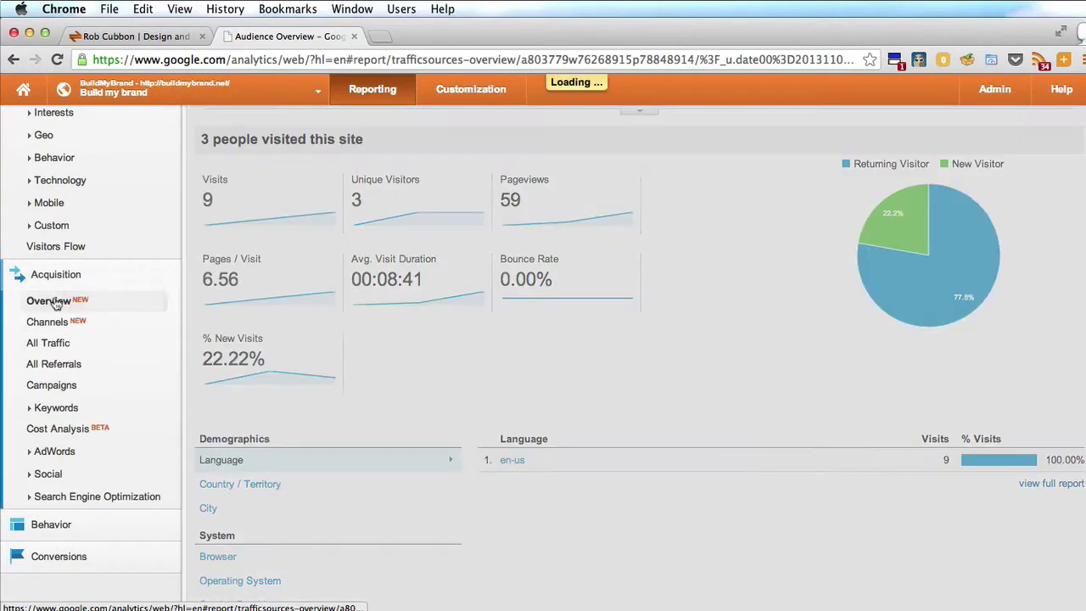
scroll(355, 333, "up", 5)
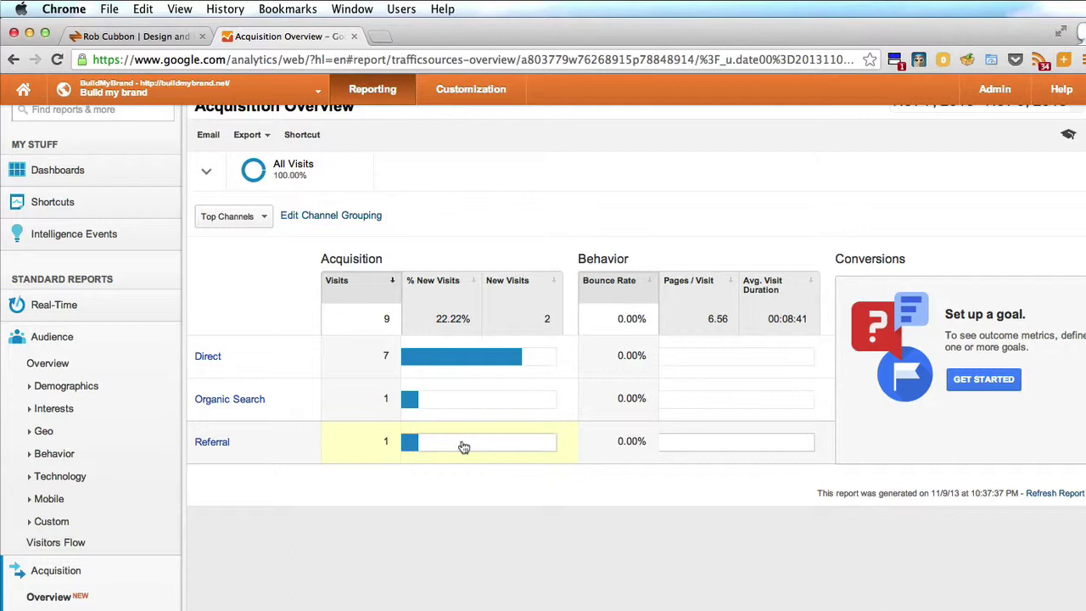
scroll(463, 447, "up", 2)
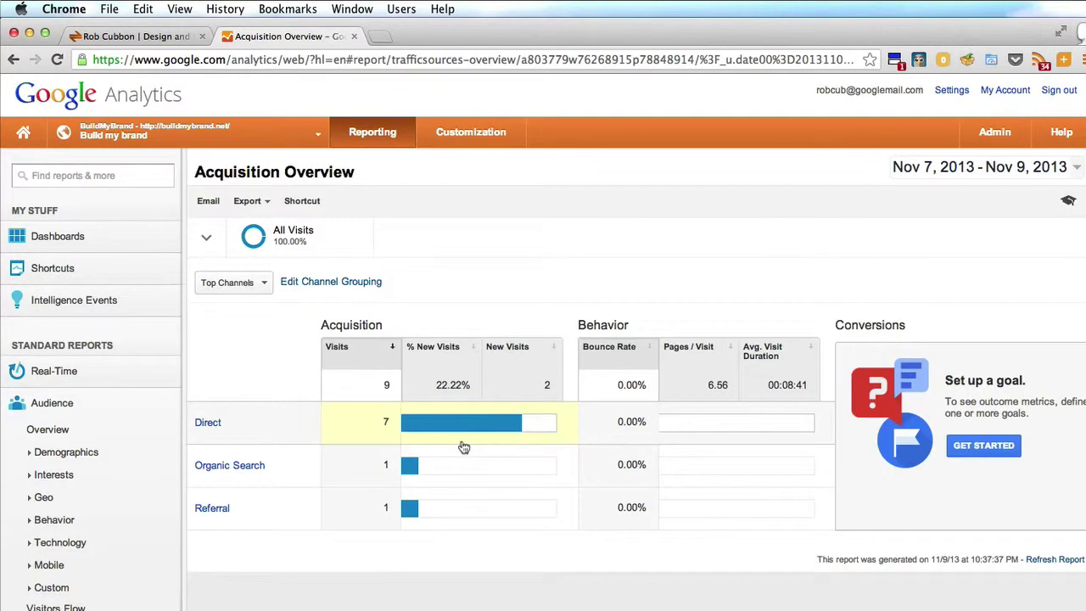